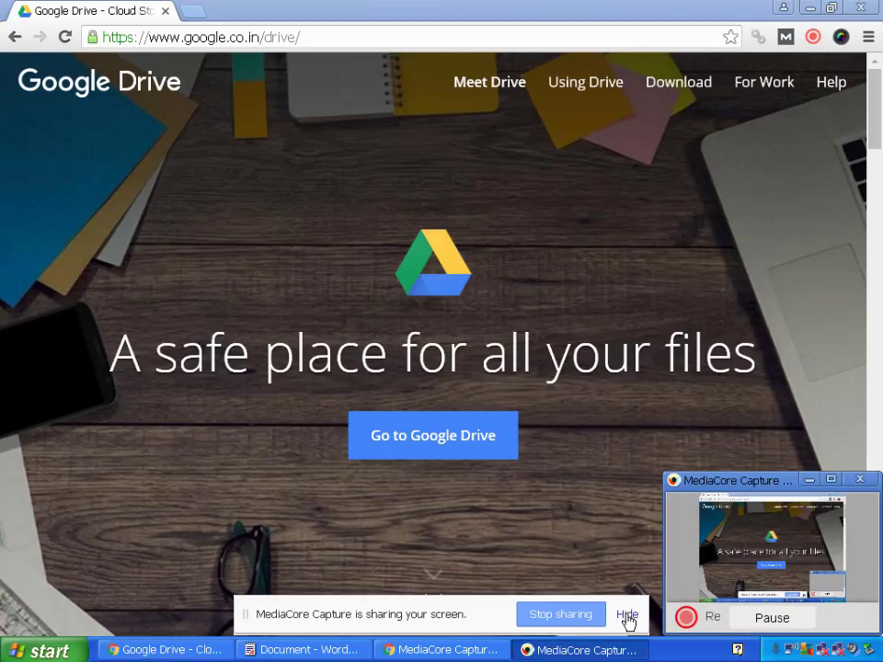
Enter the signed-in Drive from the landing page and show the Recent files list.
click(626, 614)
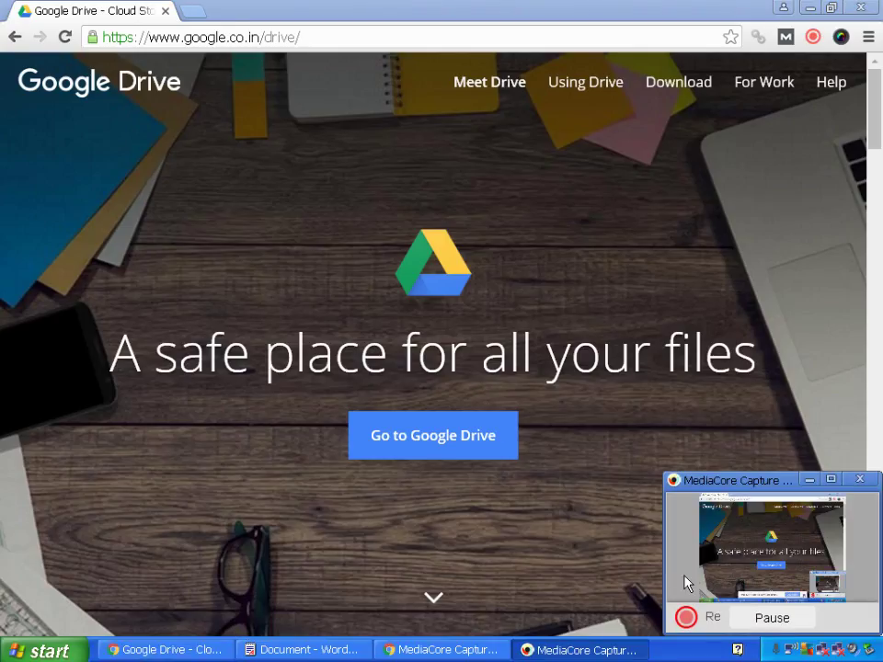
click(810, 480)
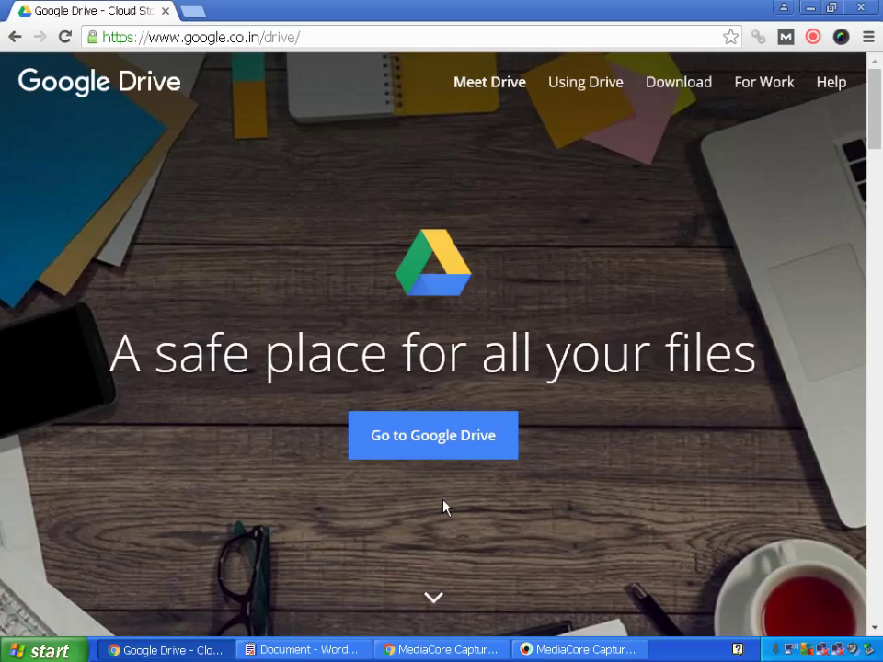
click(441, 438)
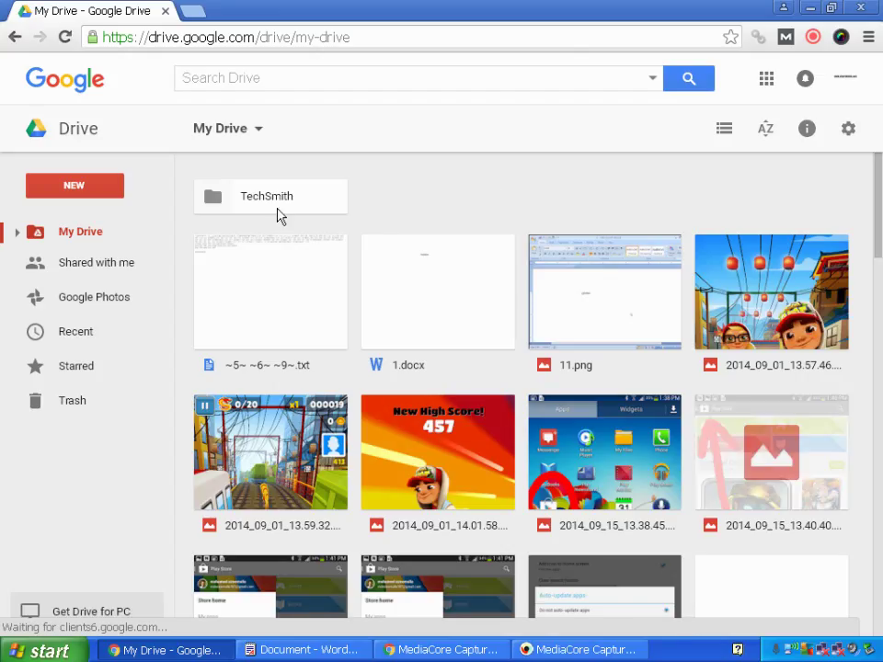
click(75, 333)
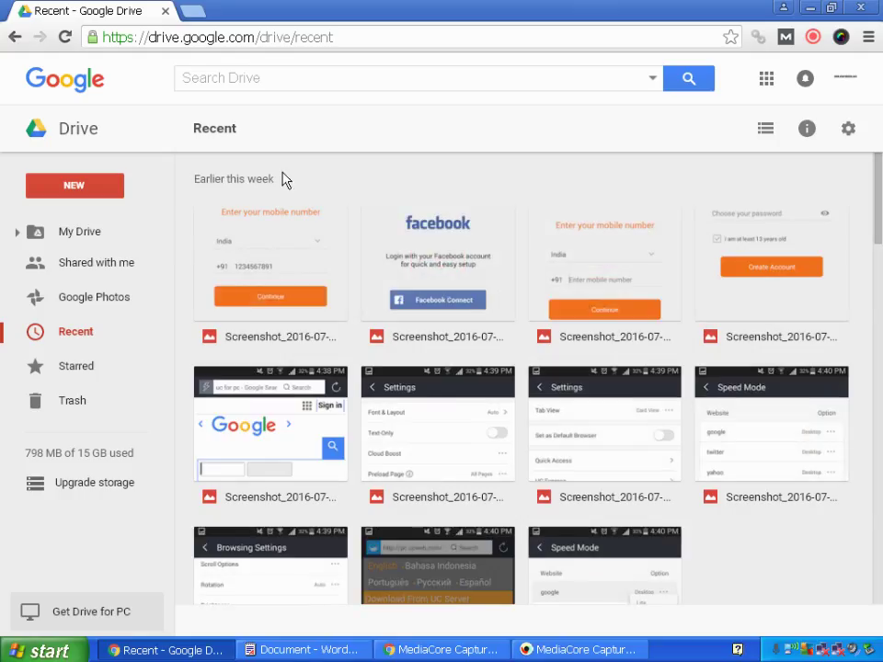
drag(281, 181, 196, 180)
click(195, 180)
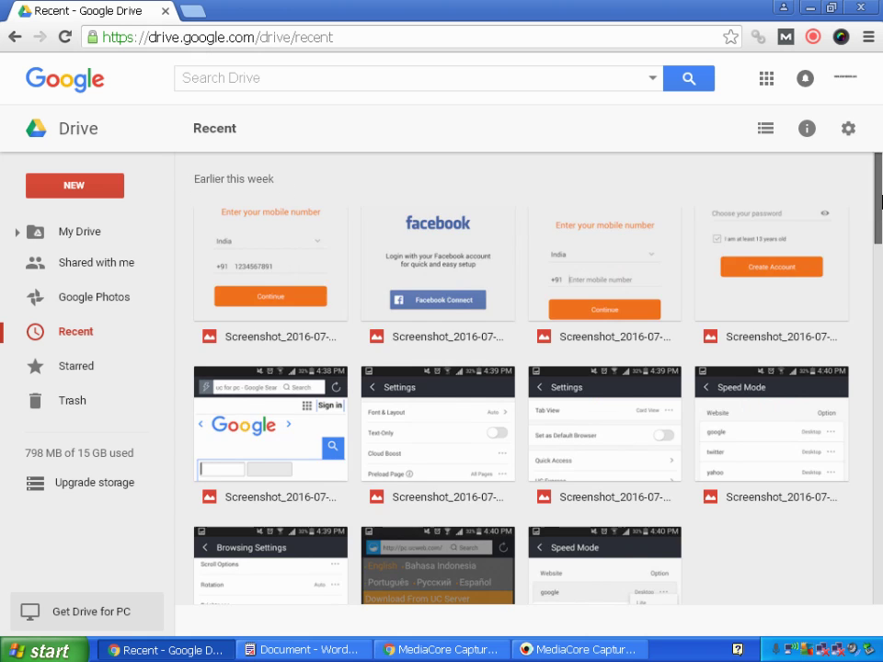
scroll(880, 175, down, 4)
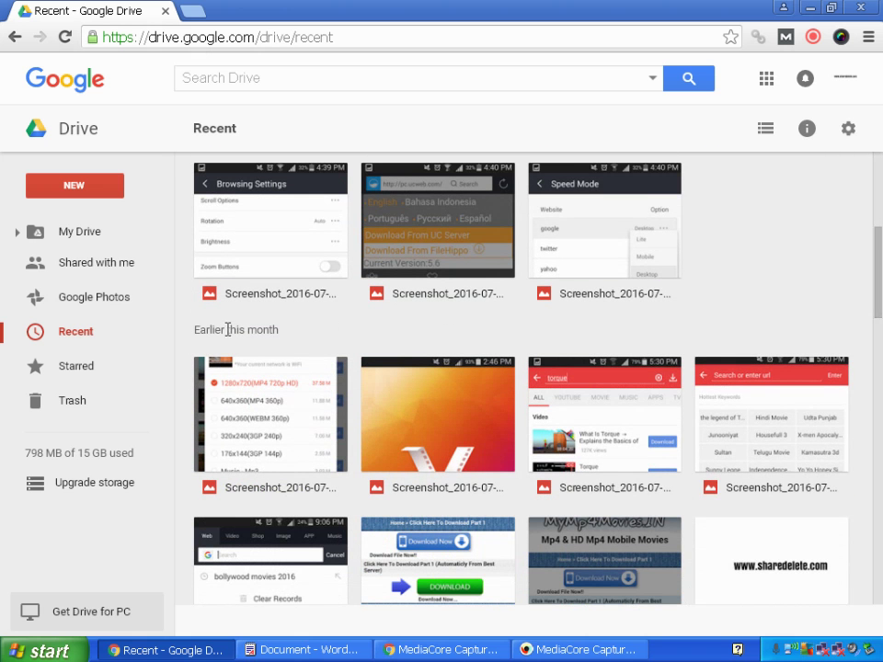
mouse_move(878, 285)
mouse_down()
mouse_move(880, 457)
mouse_move(880, 184)
mouse_up()
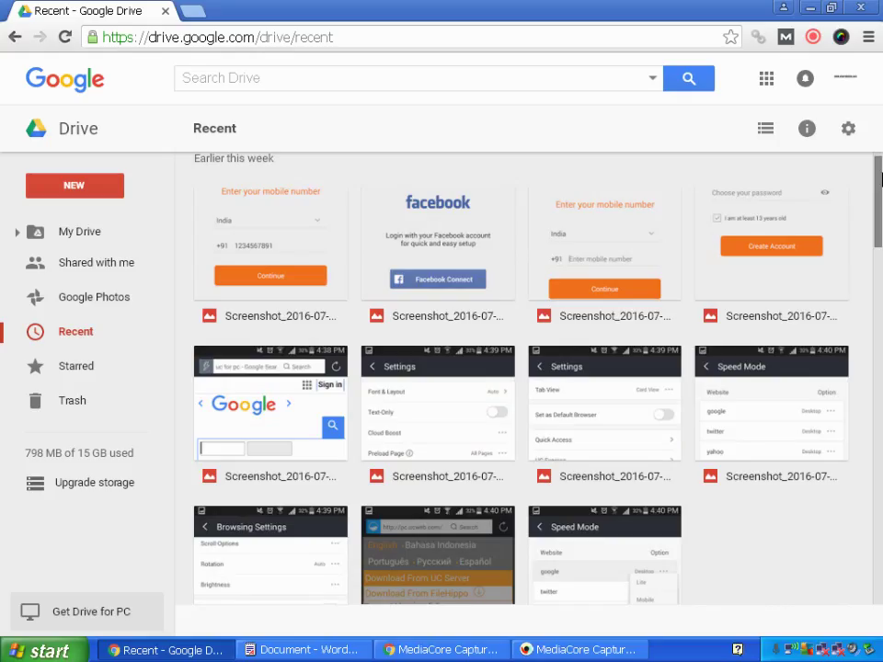
scroll(478, 166, up, 1)
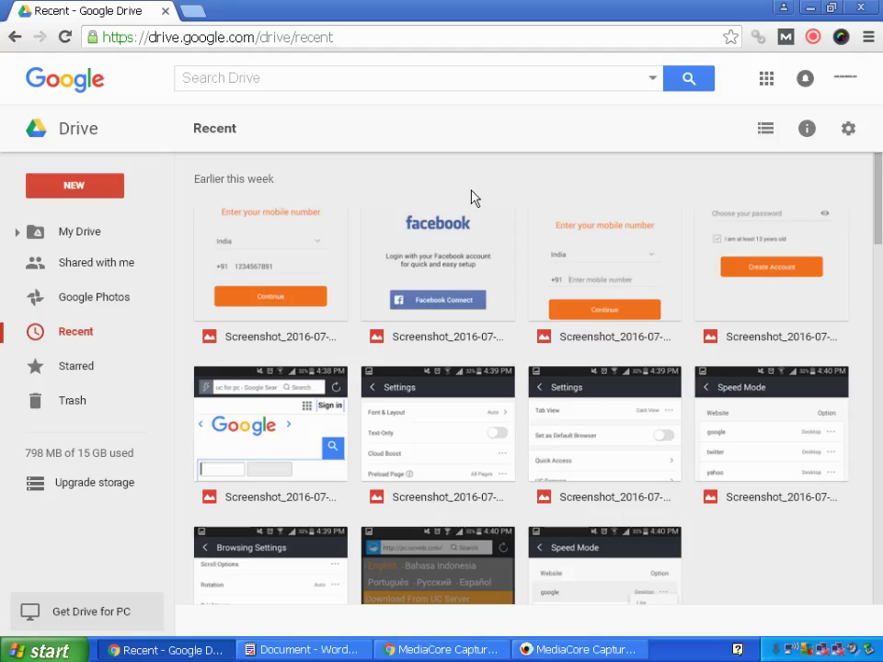
Enter a stray 'ggg' search, clear it, dismiss the suggestions, and reload the Recent view.
click(219, 77)
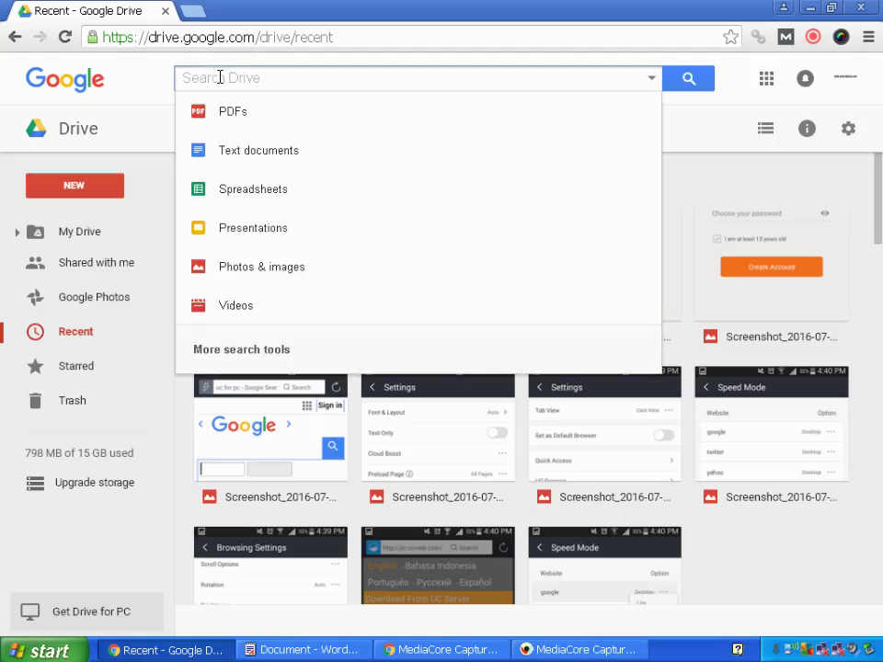
text(ggg)
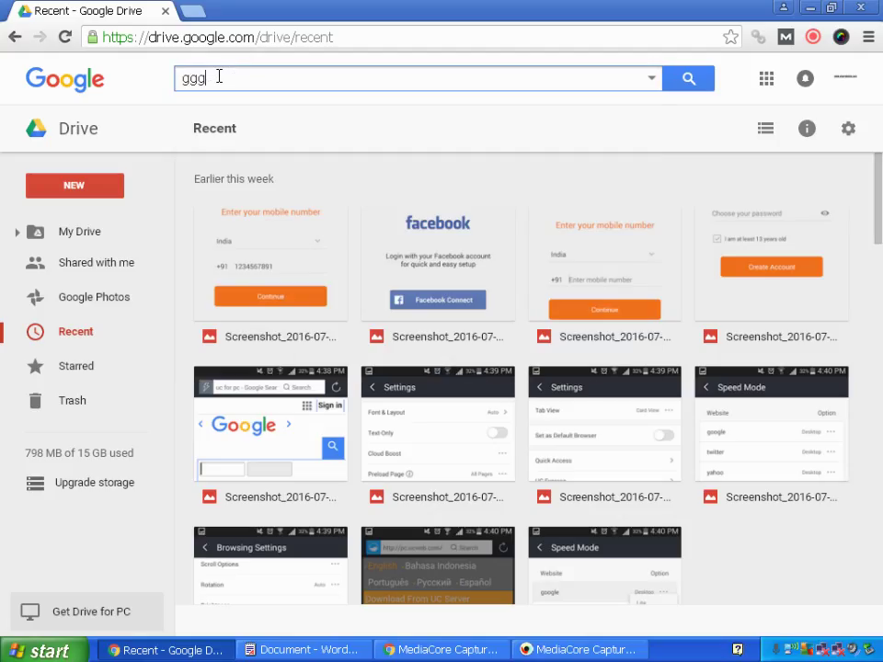
key(BackSpace)
key(BackSpace)
key(BackSpace)
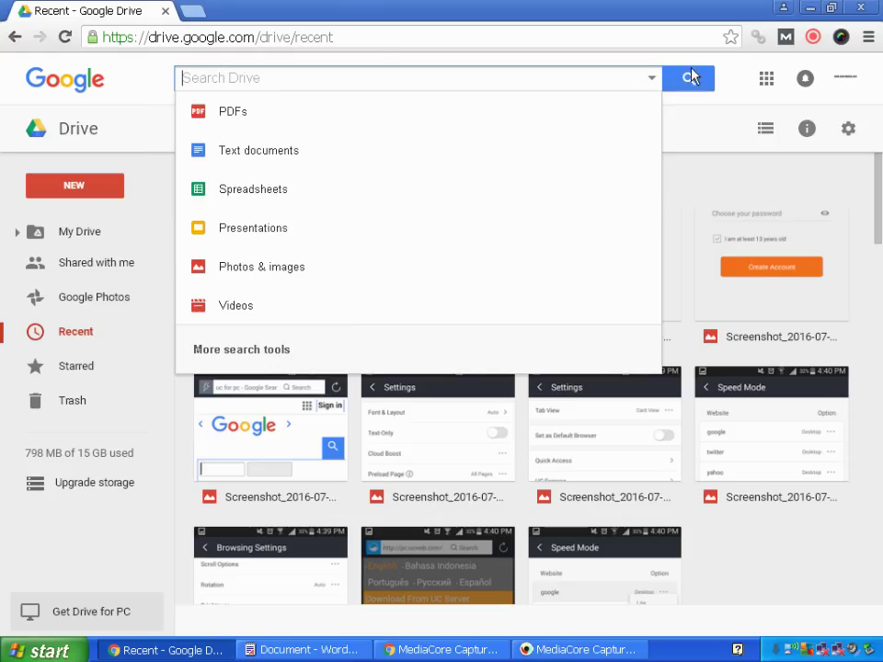
click(683, 117)
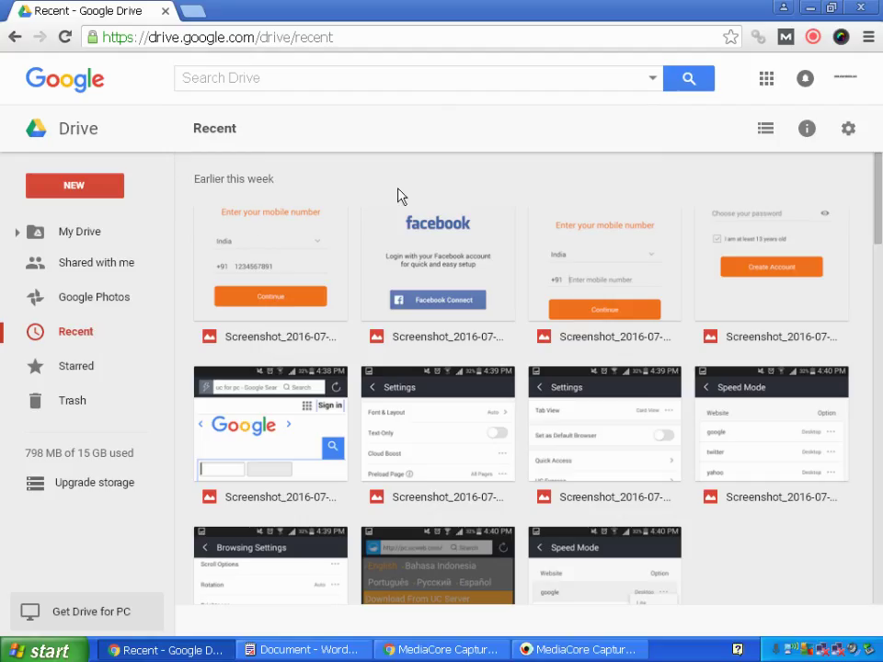
key(F5)
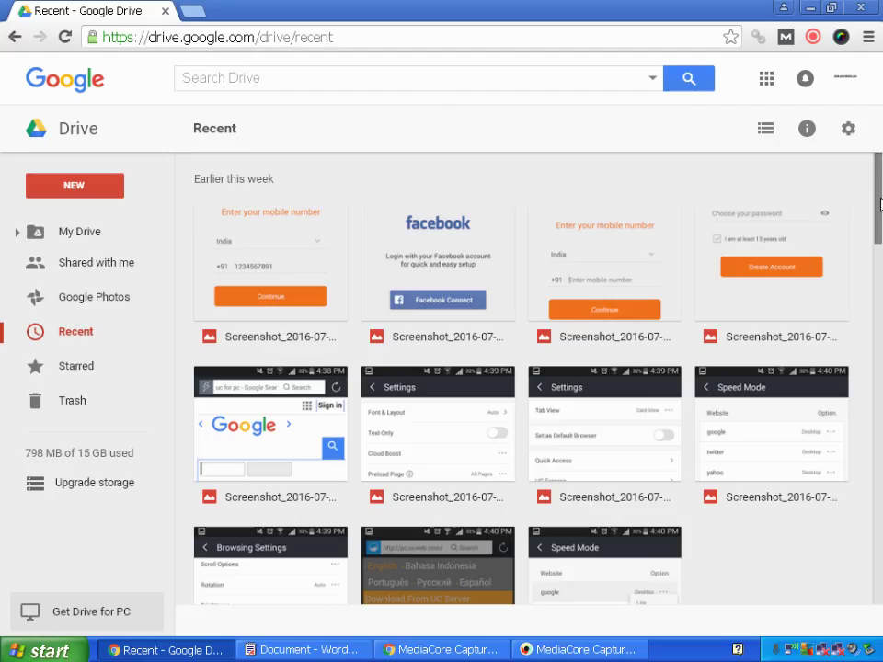
scroll(809, 184, down, 1)
scroll(801, 157, up, 1)
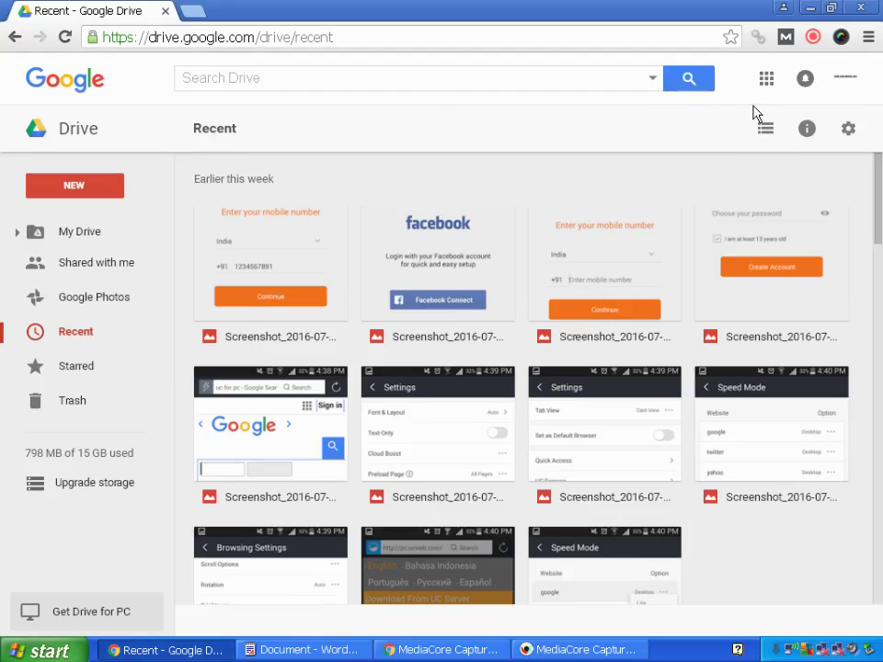
click(651, 81)
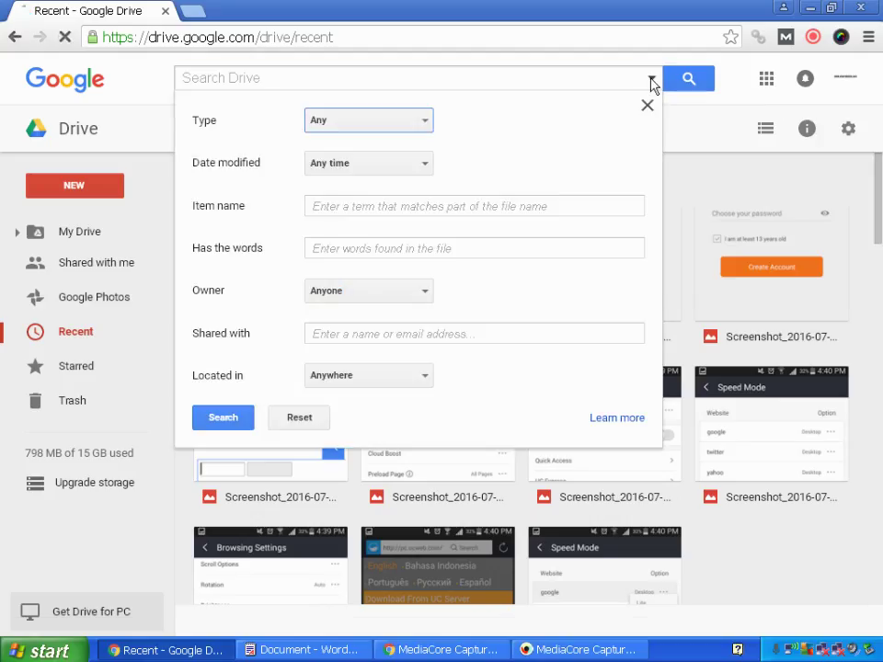
click(405, 126)
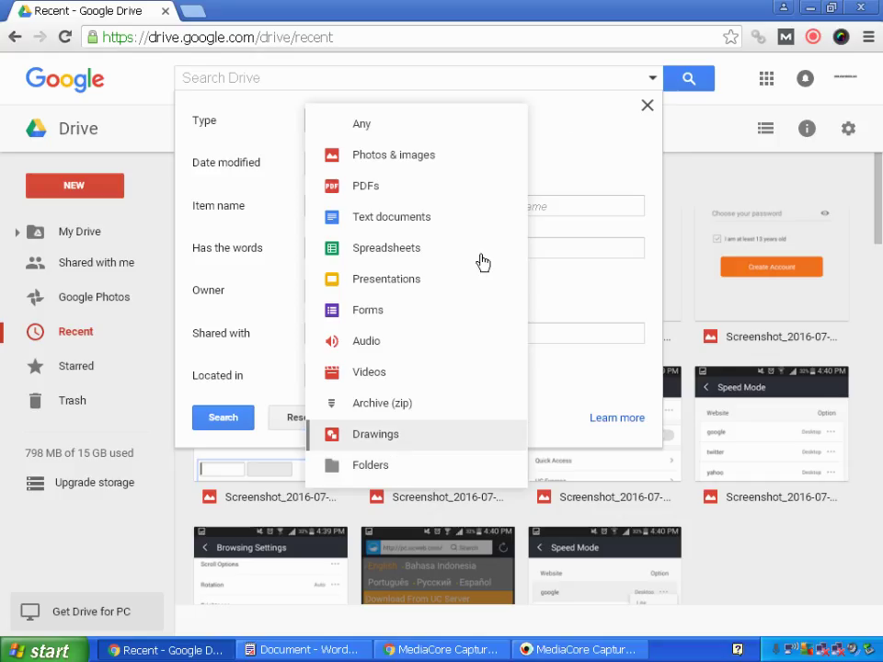
click(437, 74)
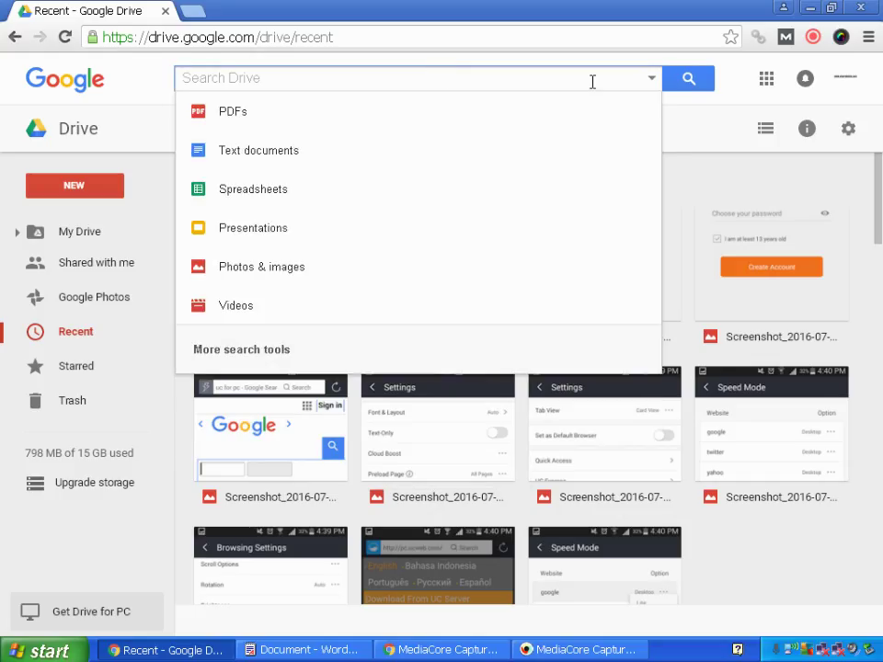
In the advanced search options, keep Date modified at Today and check the Item name and Has the words fields.
click(652, 81)
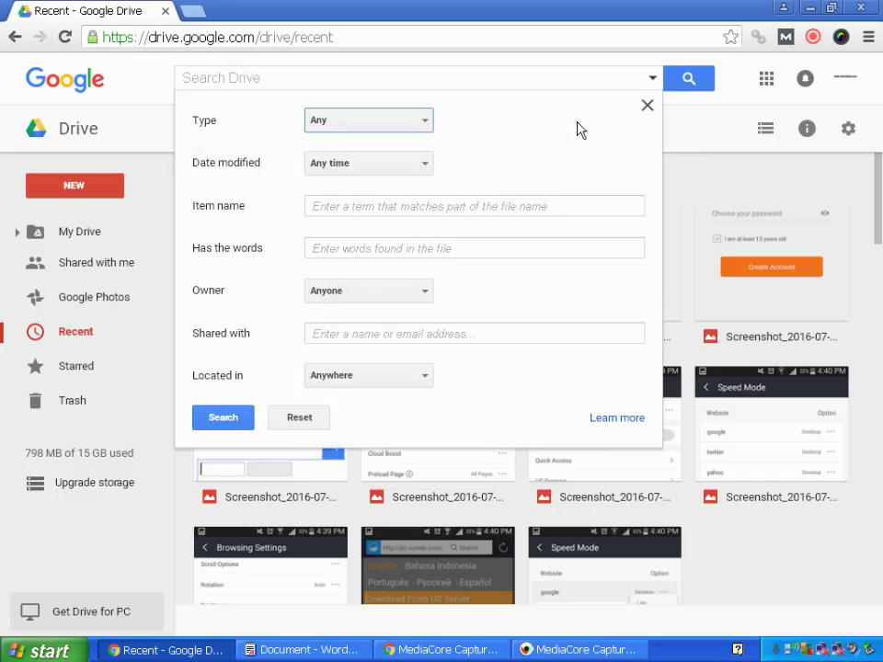
click(417, 164)
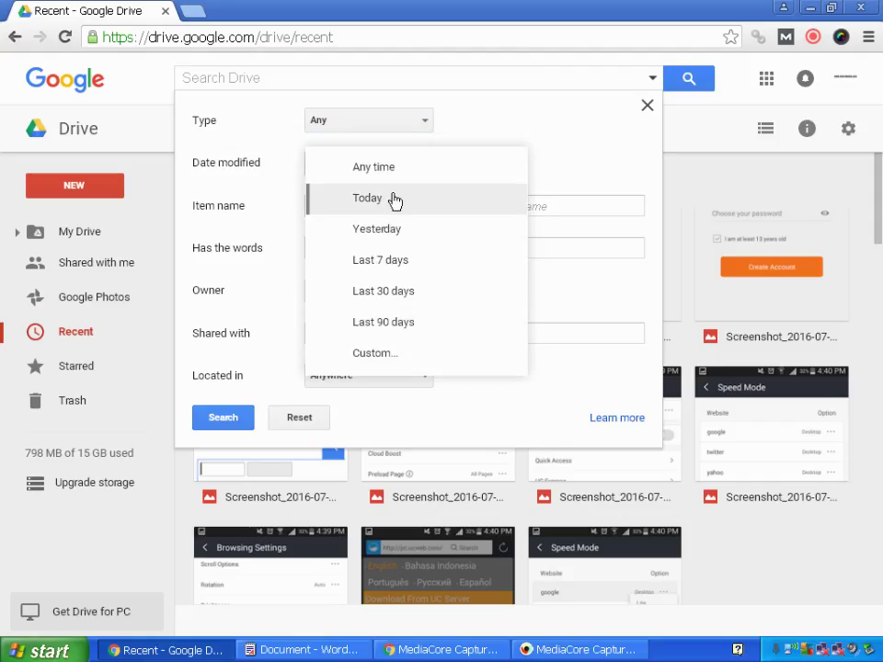
click(390, 199)
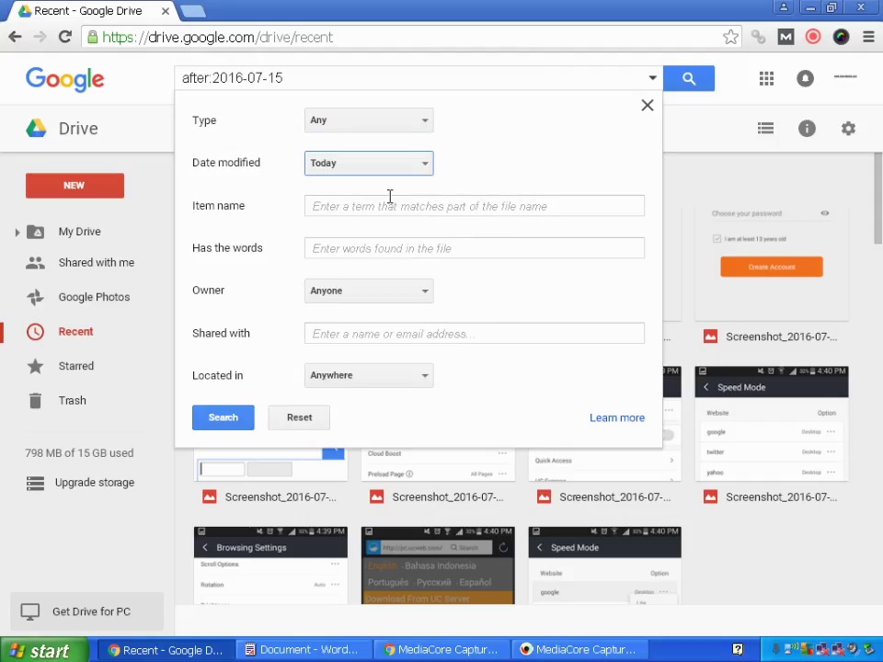
click(346, 208)
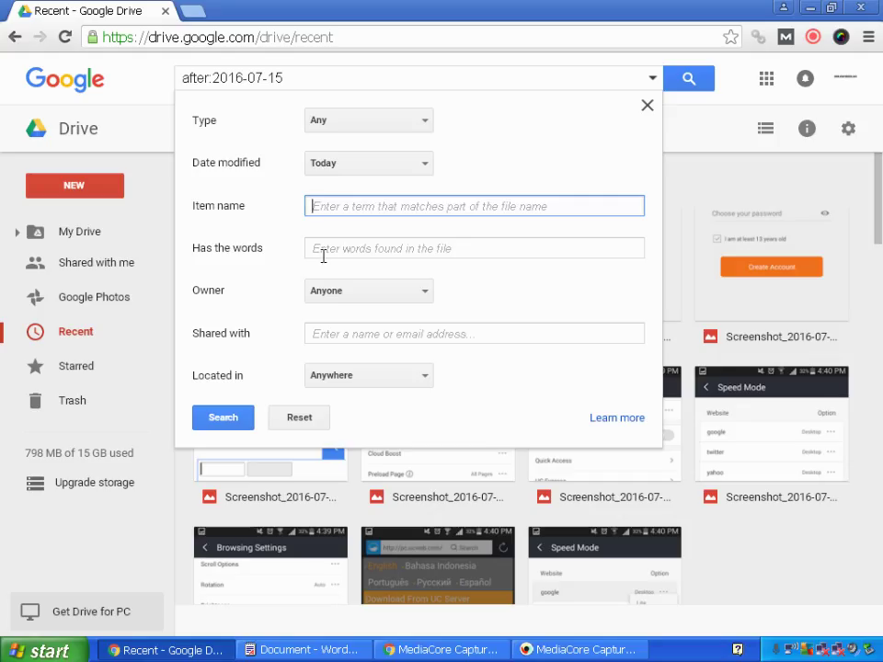
click(323, 251)
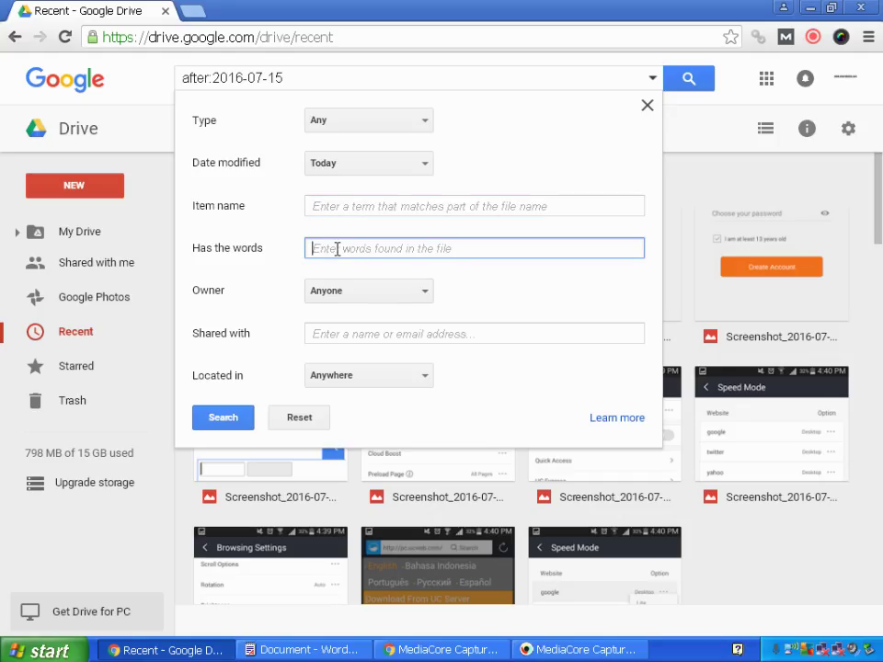
Leave the Owner filter at Anyone and the Location filter at Anywhere.
click(376, 294)
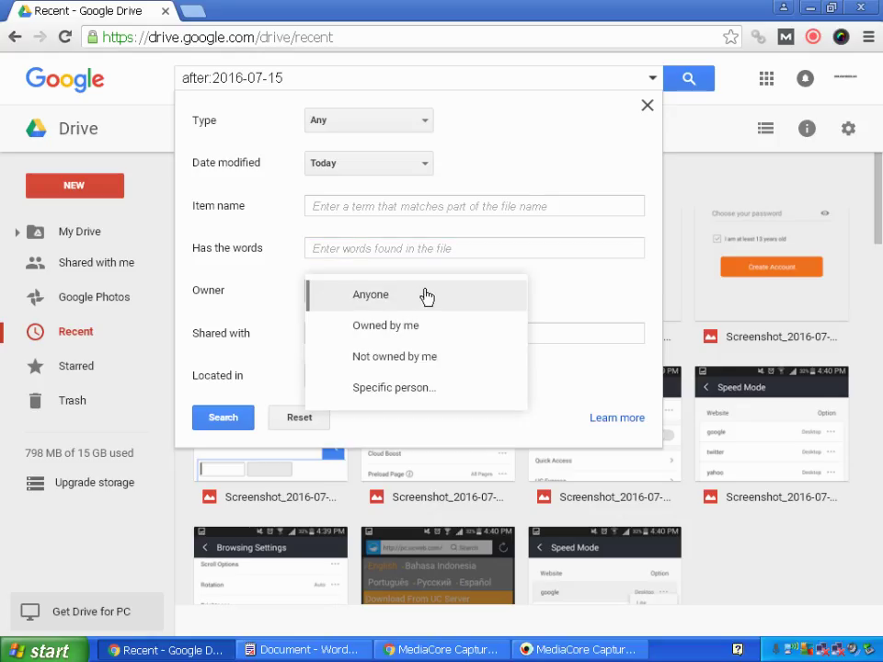
click(285, 258)
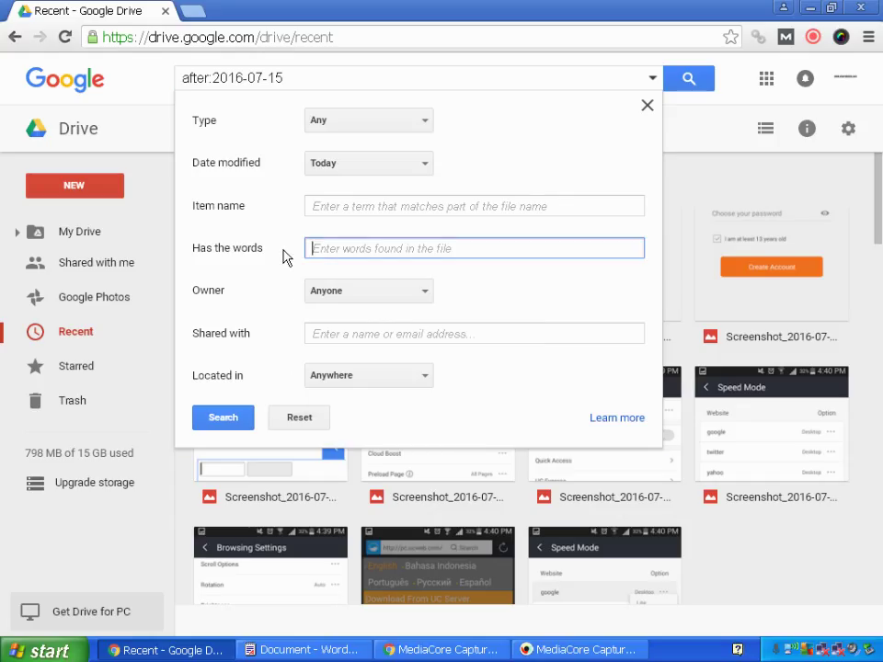
click(347, 290)
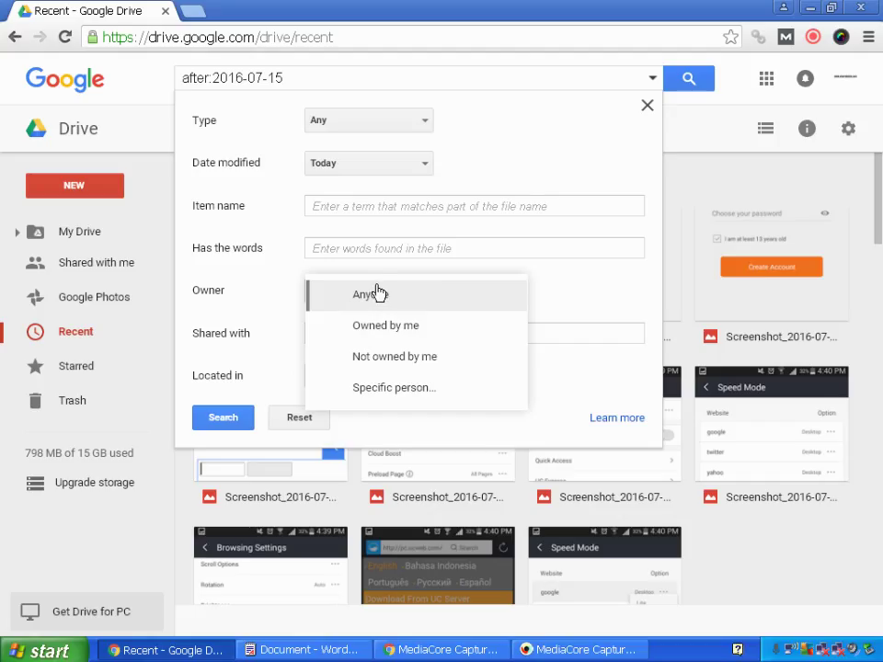
click(380, 293)
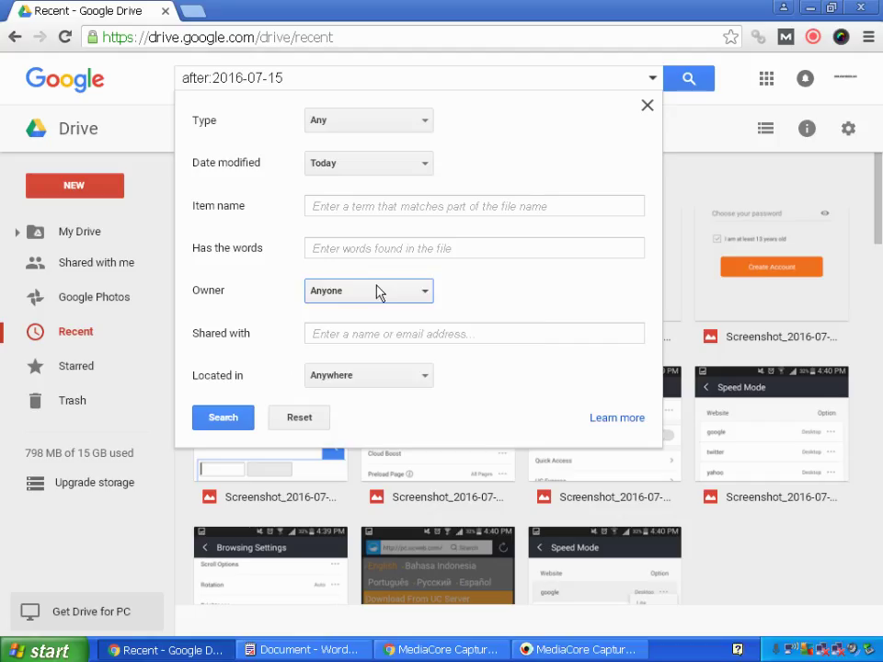
click(341, 381)
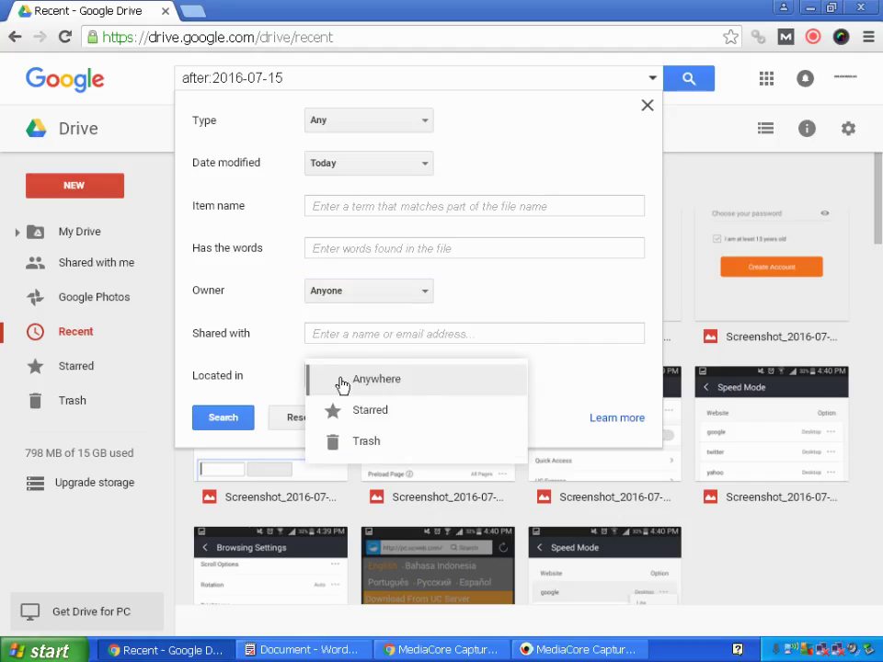
click(363, 381)
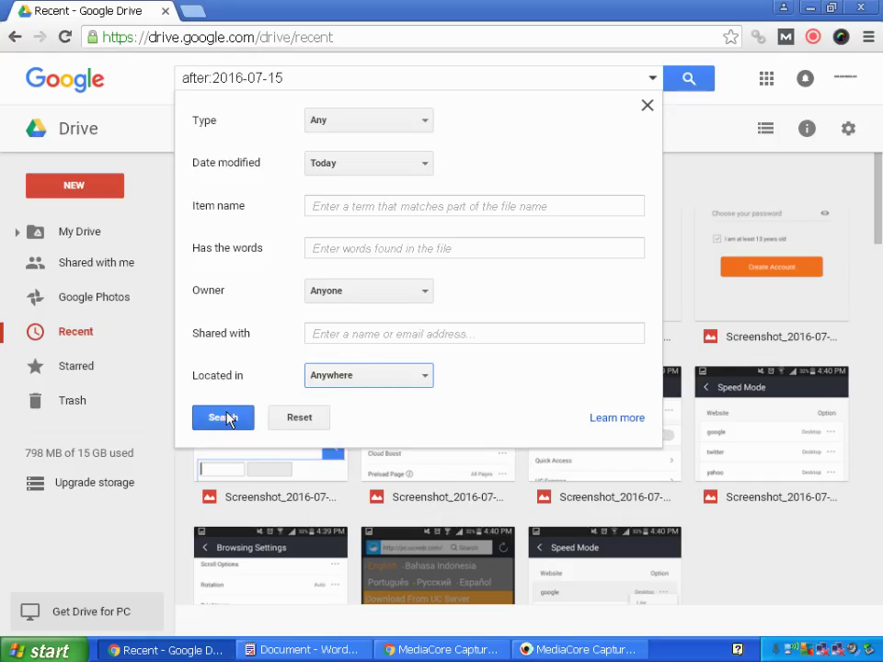
Try a Custom date-modified range, then close and reopen the advanced search panel.
click(407, 169)
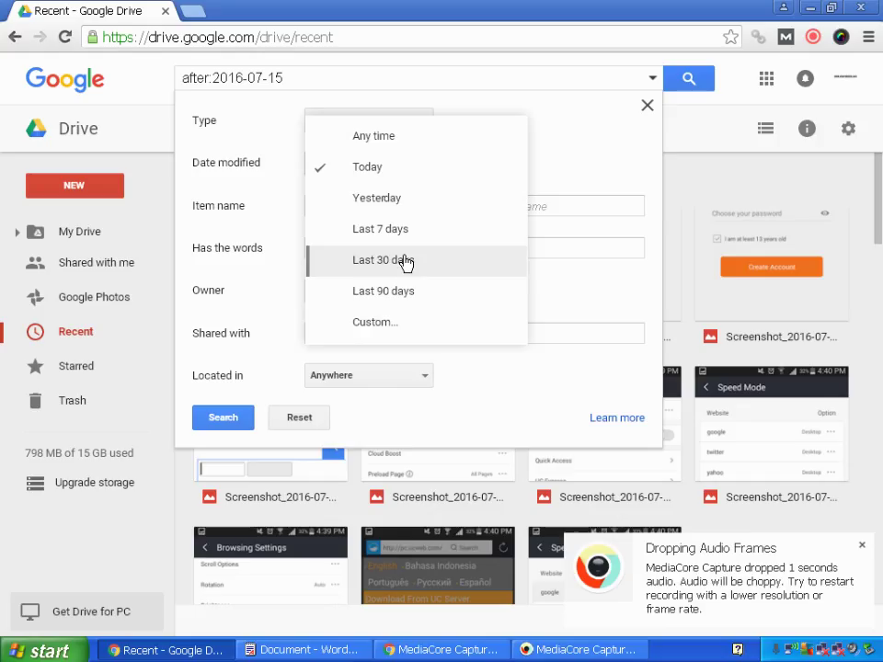
click(401, 324)
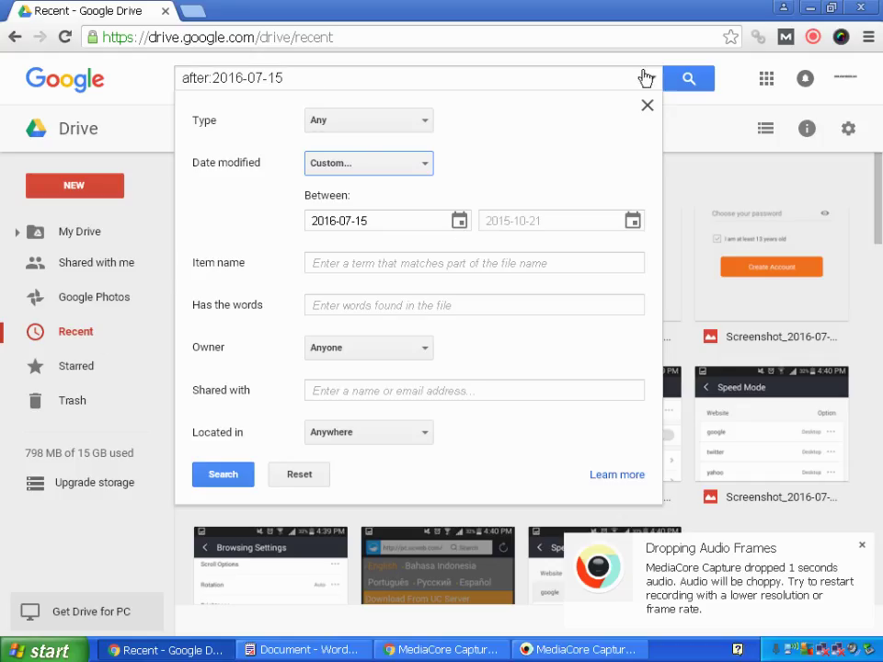
click(648, 105)
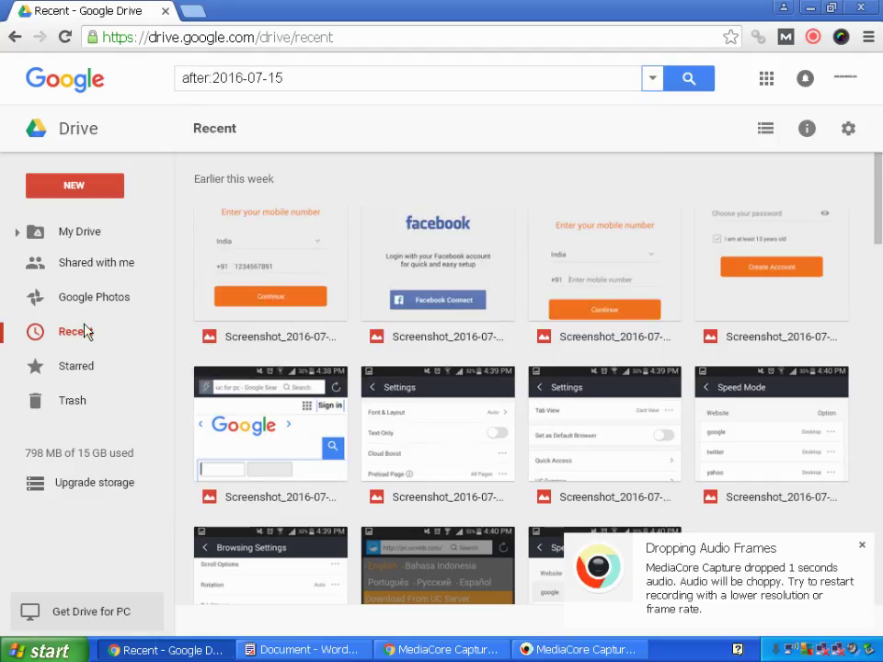
click(654, 87)
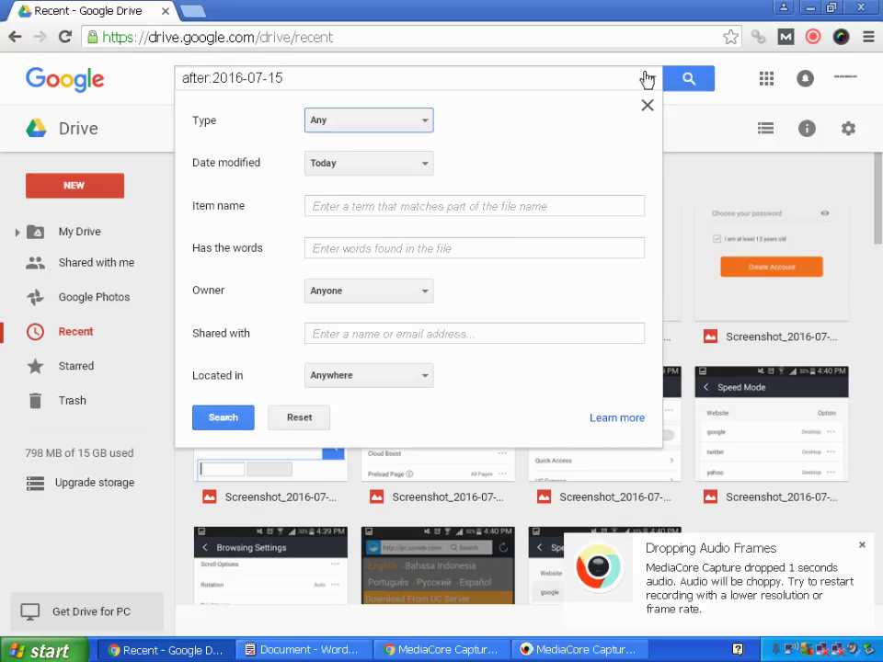
click(652, 81)
click(651, 83)
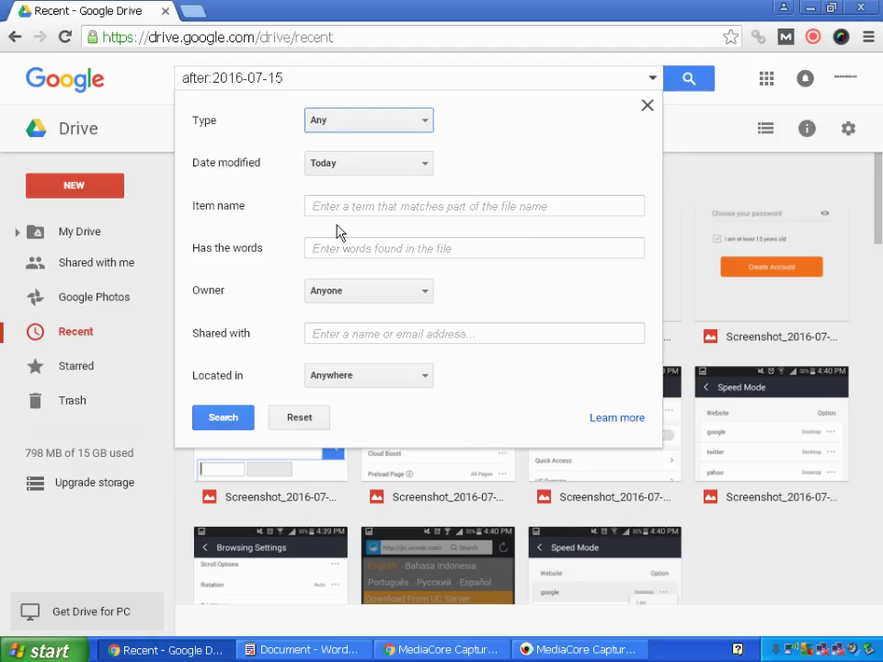
Select and delete the after:2016-07-15 text from the Search Drive box, then dismiss the suggestions.
click(228, 422)
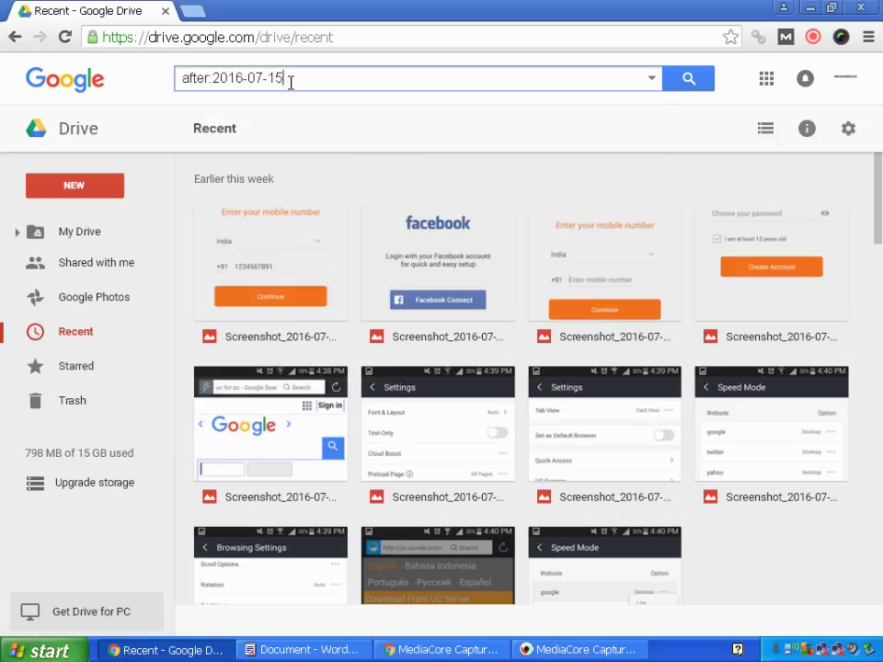
drag(290, 82, 118, 106)
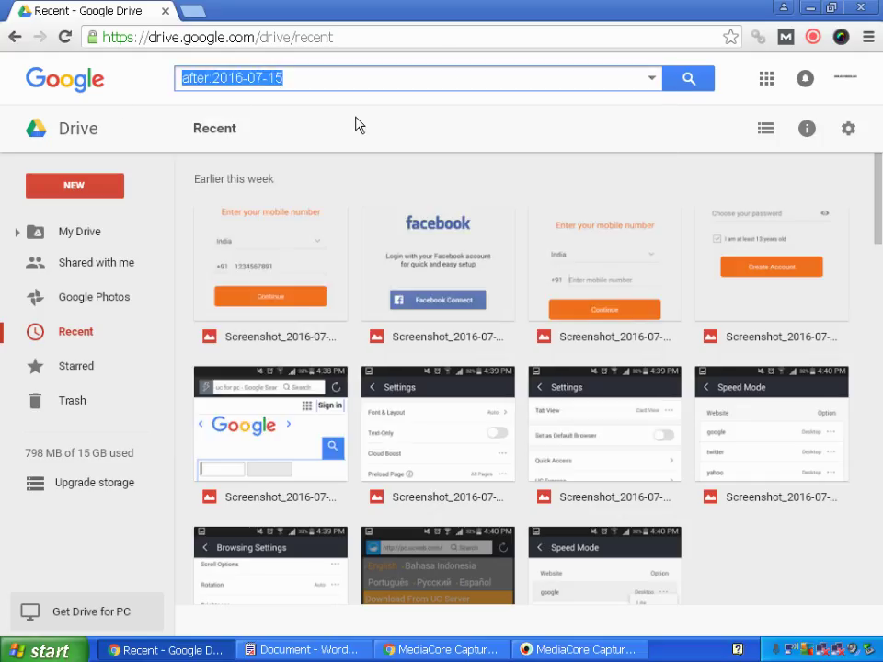
mouse_move(878, 204)
mouse_down()
mouse_move(880, 283)
mouse_move(878, 198)
mouse_up()
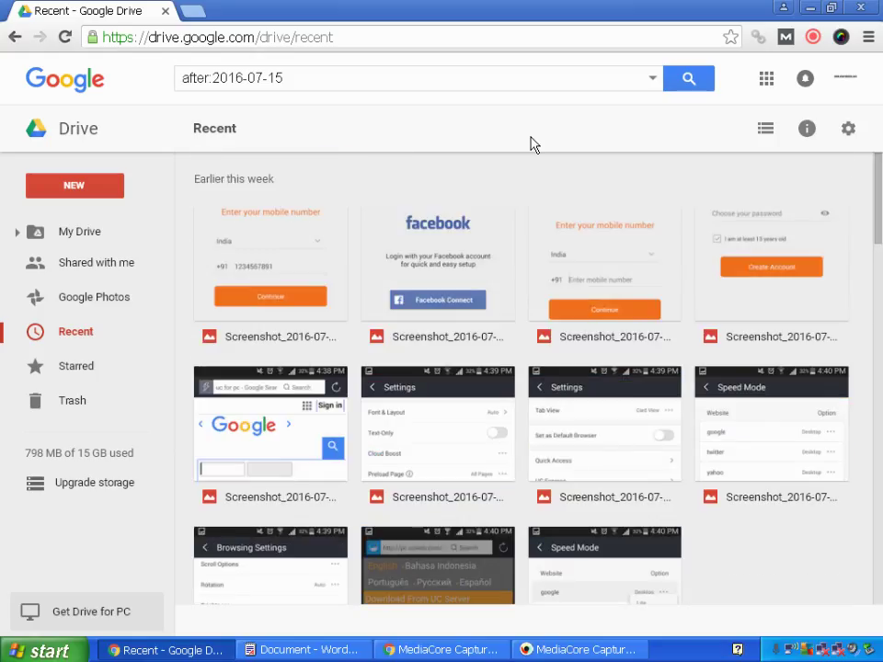
drag(305, 77, 95, 88)
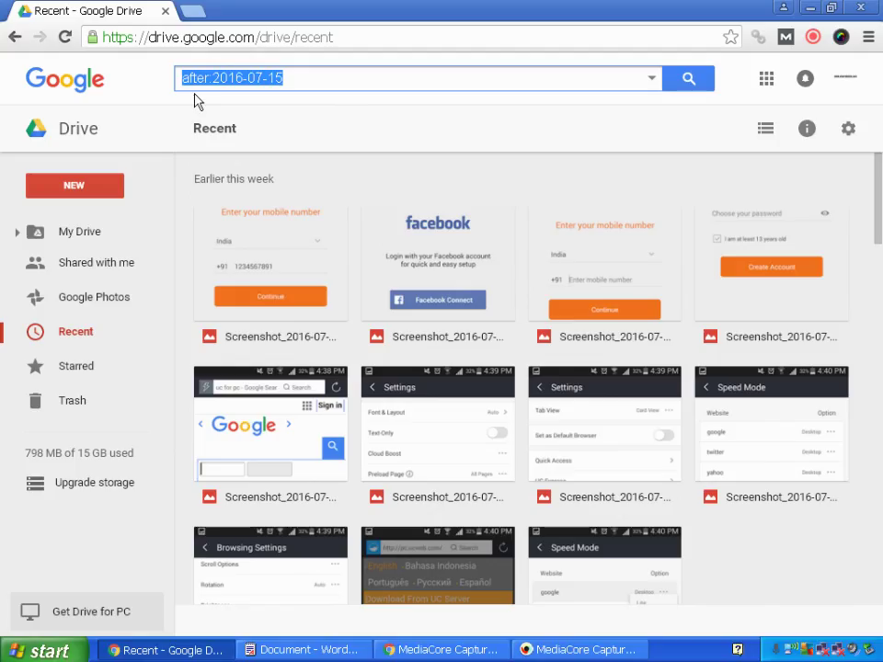
key(BackSpace)
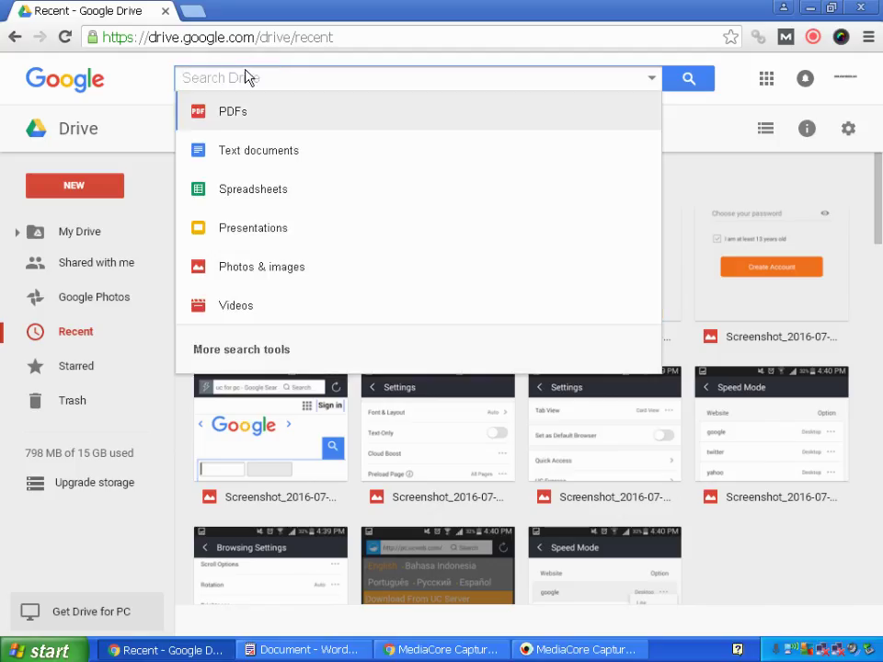
click(156, 84)
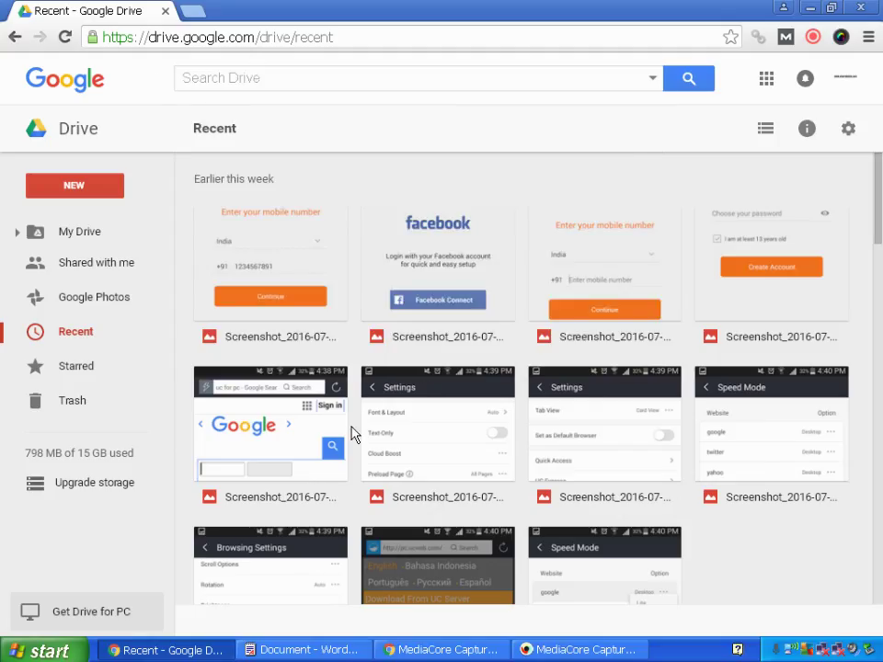